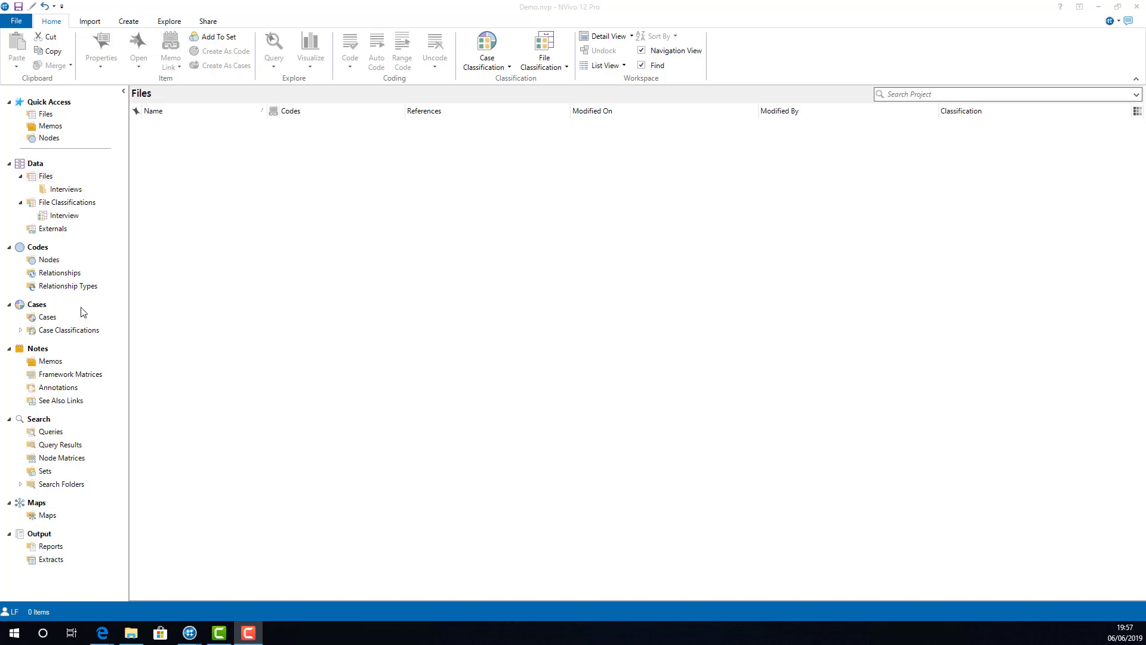
Step: Open the second interview in the Interviews folder for reading and coding
click(53, 261)
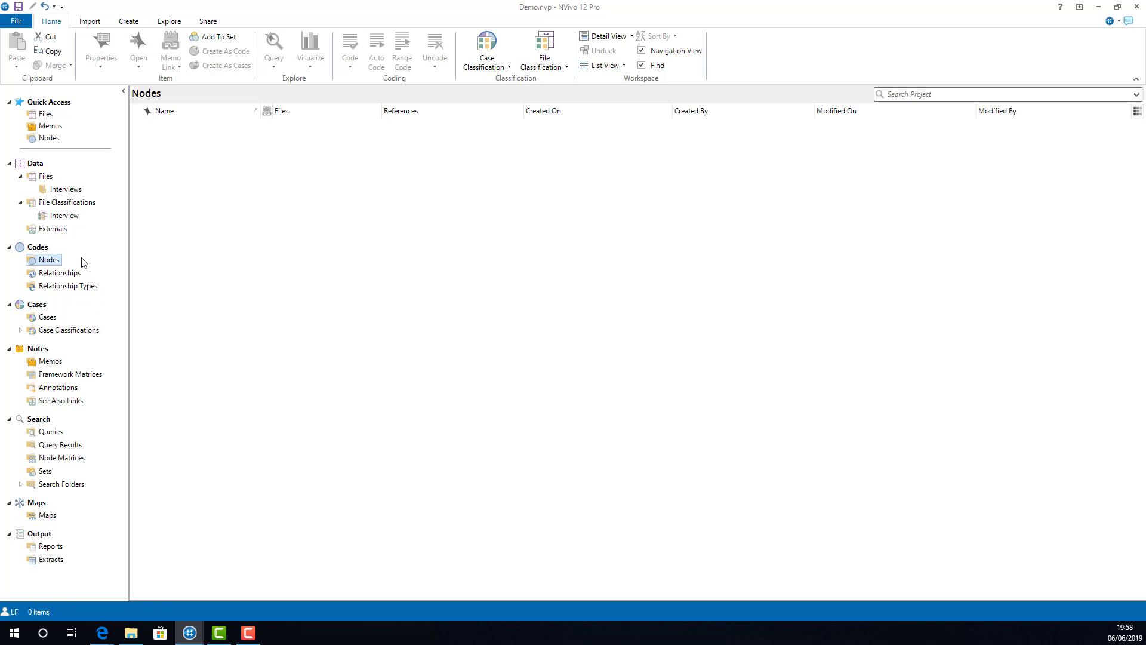
click(75, 189)
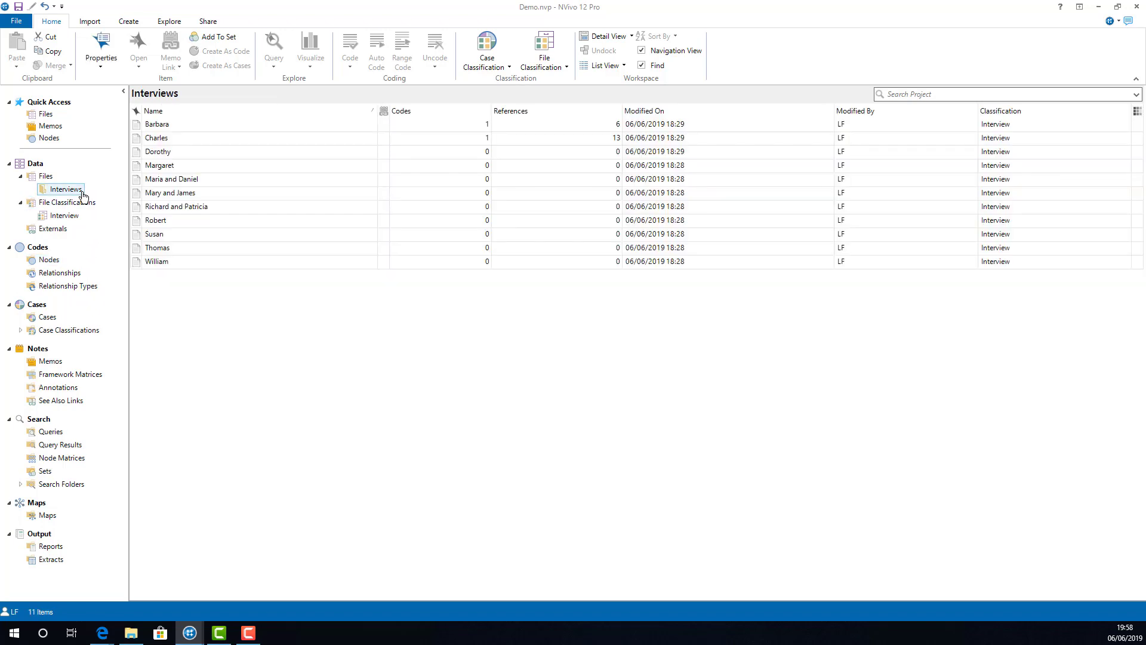
double_click(191, 138)
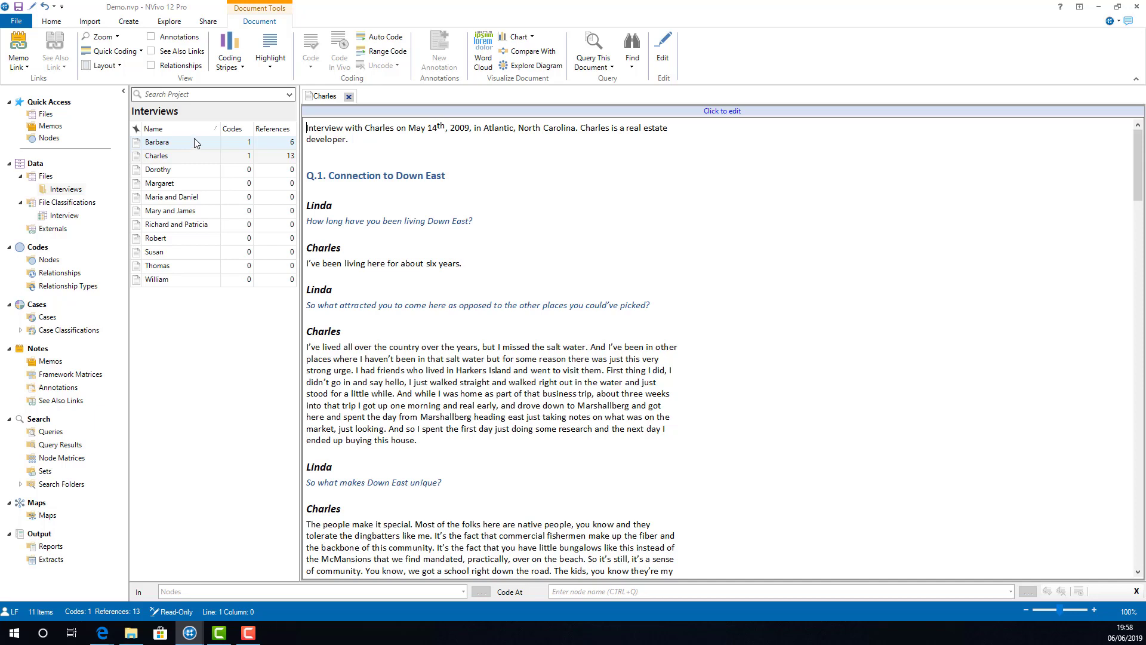
Step: Show coding stripes for all coding in the interview and widen the stripes area to about a third of the window
click(237, 68)
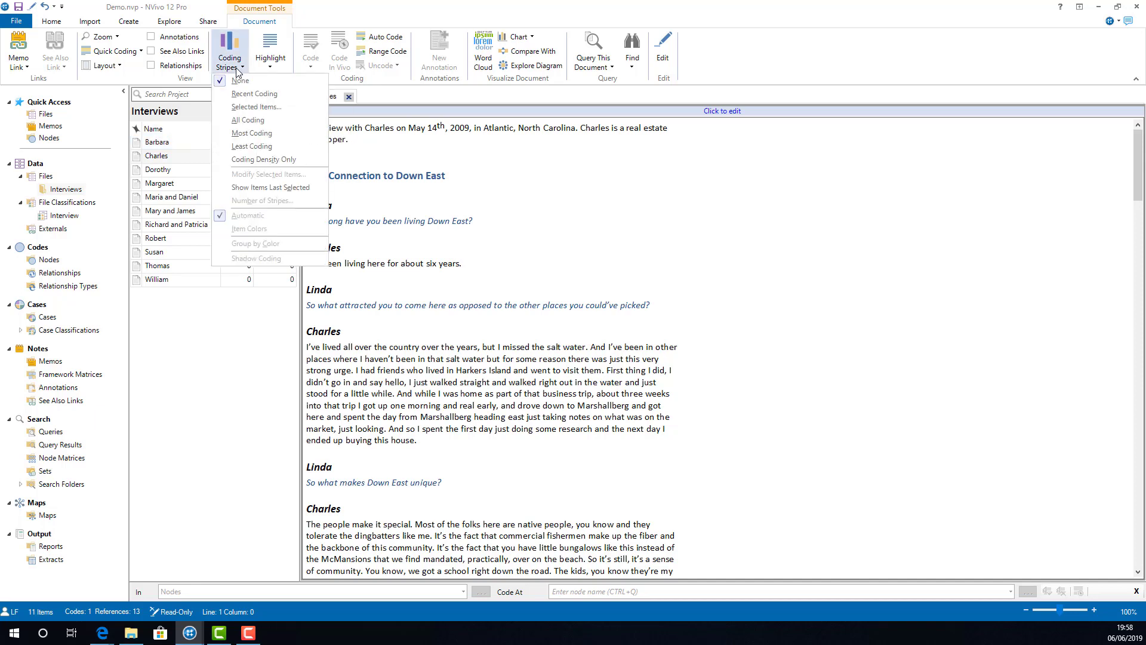
click(292, 120)
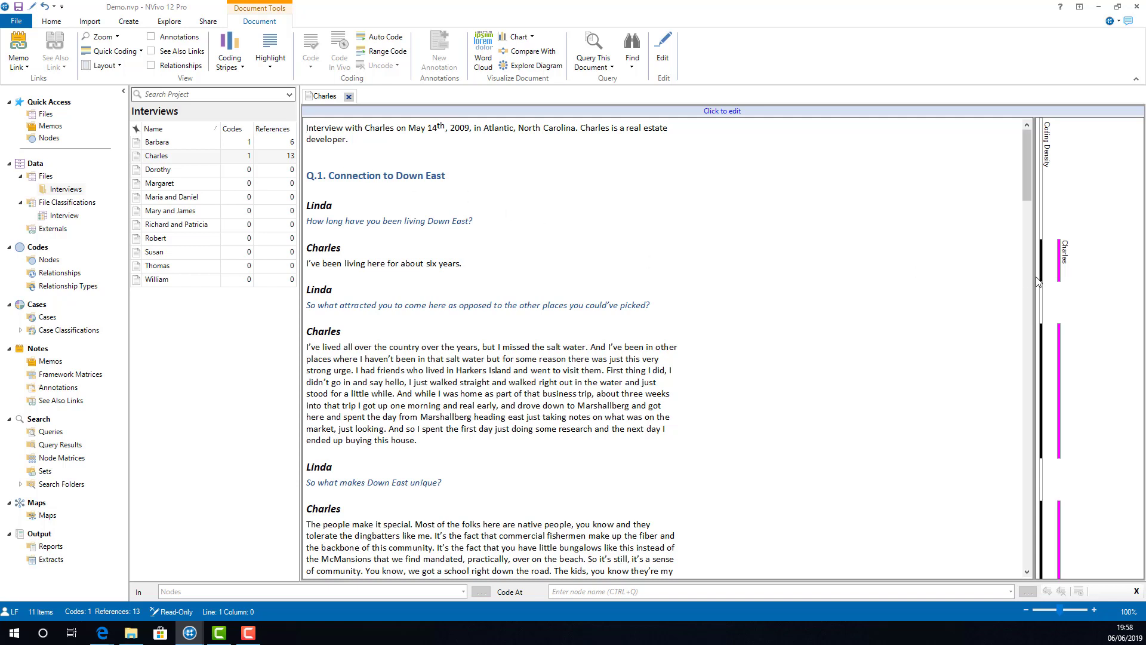
drag(1038, 282, 745, 297)
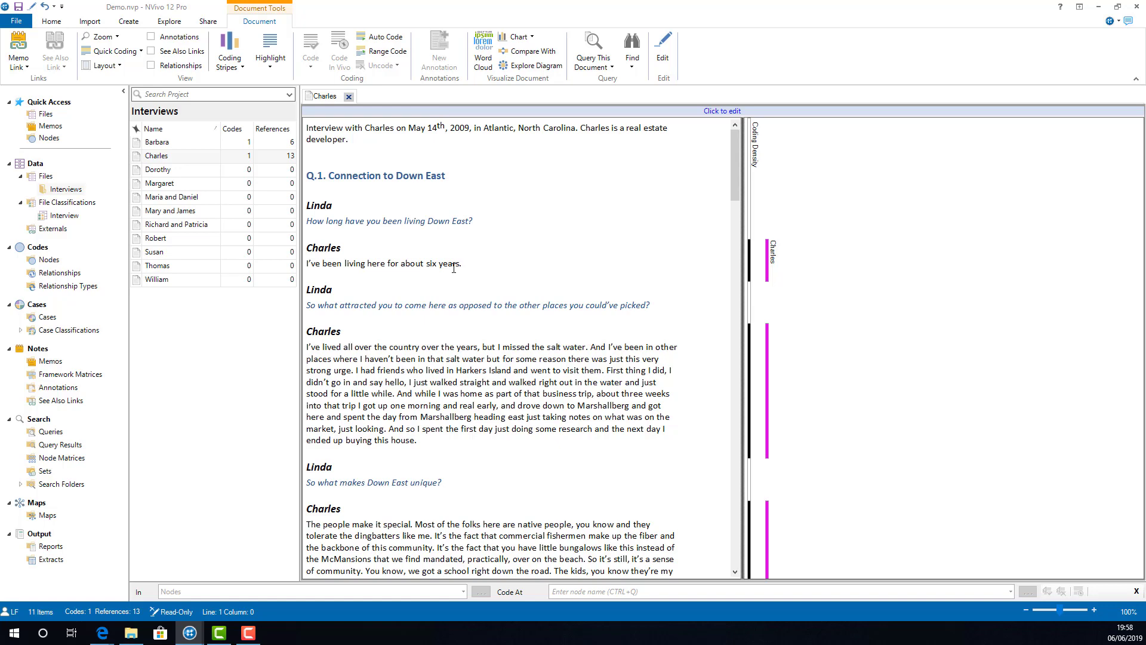
Step: Highlight the text coded to the interviewee's case using its coding stripe, and turn the highlighting off again
click(769, 258)
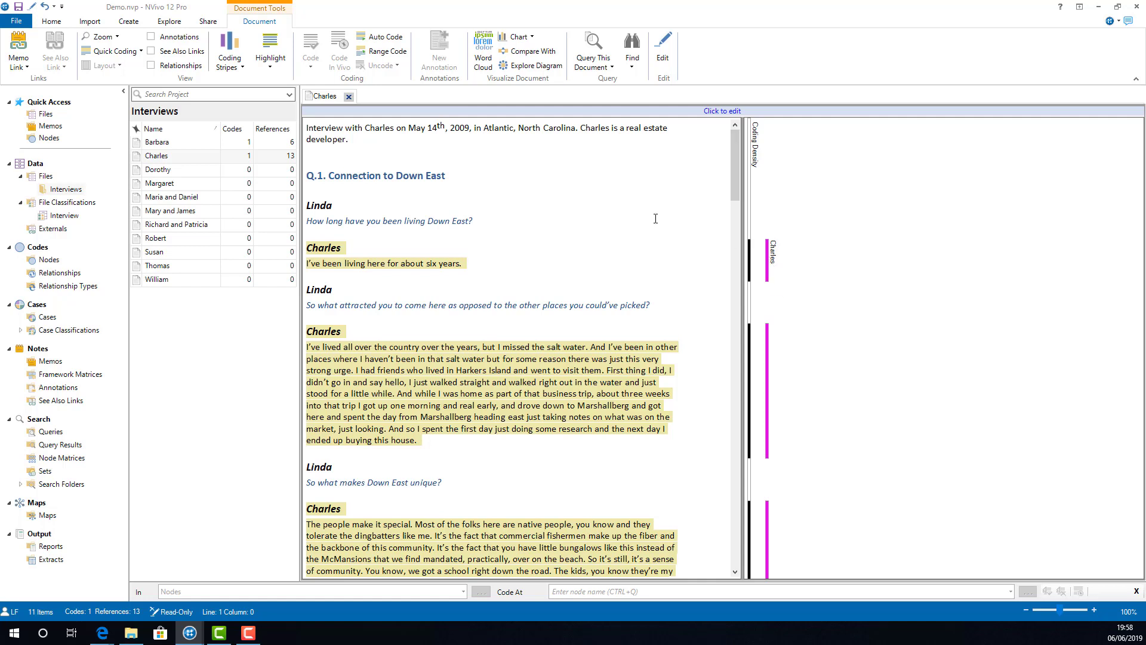
click(278, 71)
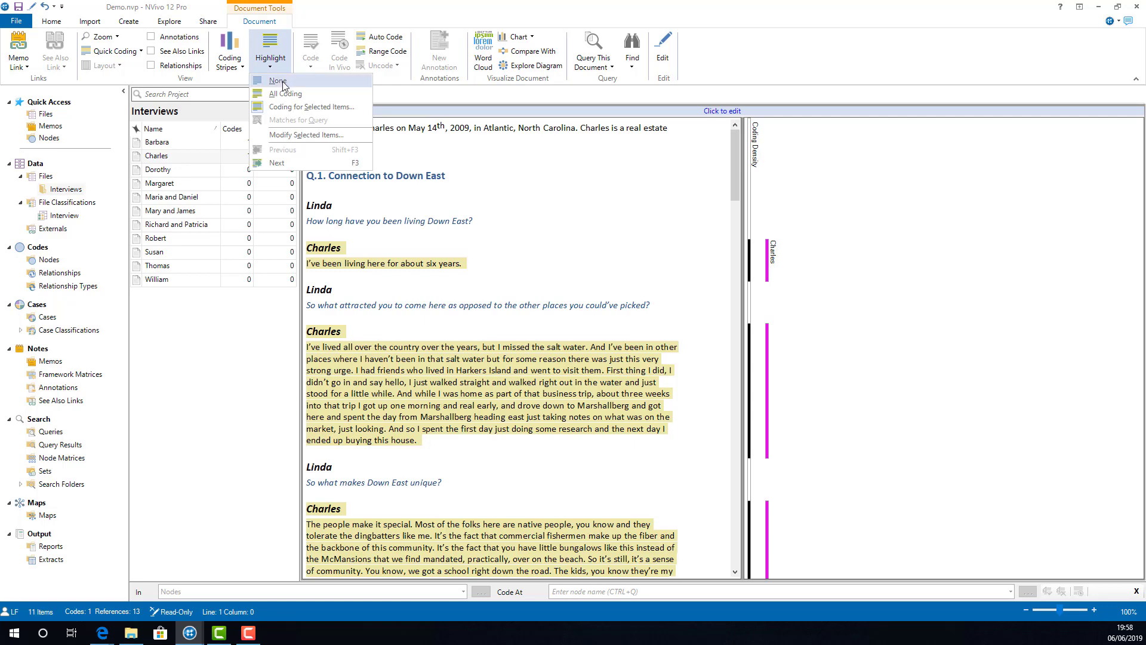
click(281, 81)
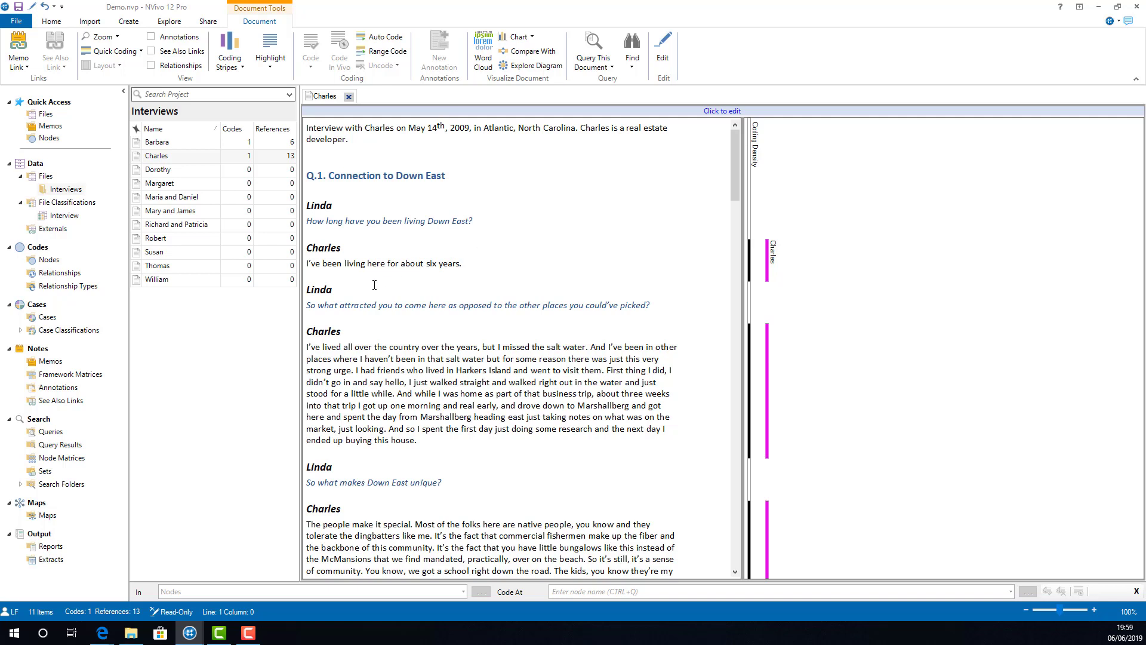
Step: Code the passage from "I've lived all over the country" to "strong urge" to a new node named Local Identity
click(49, 259)
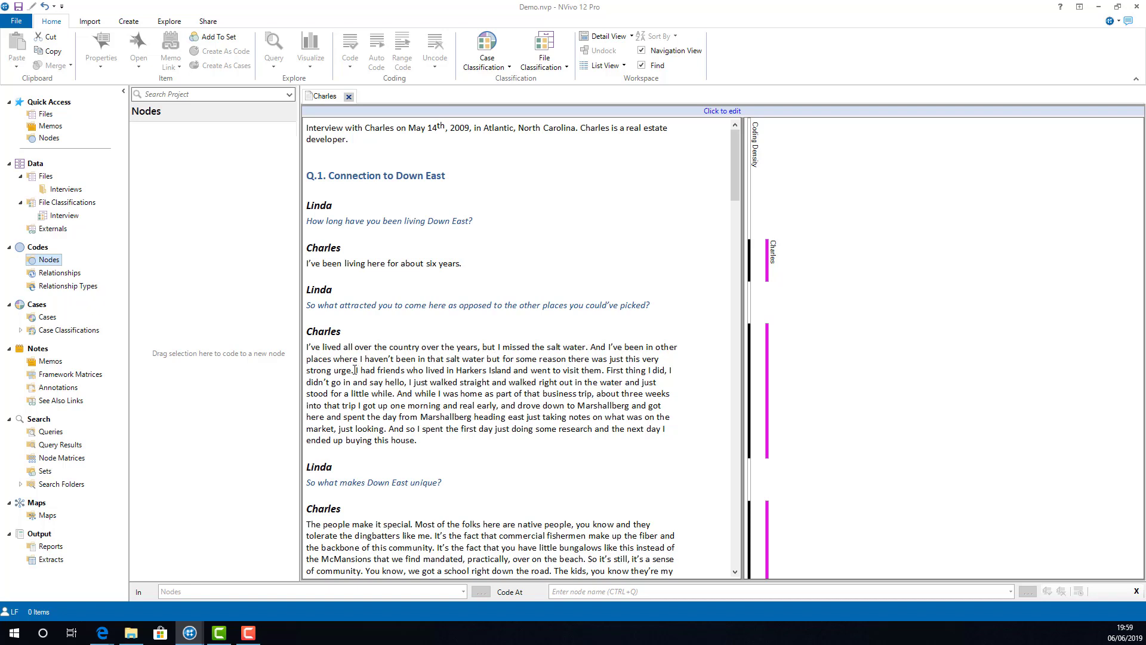
drag(356, 370, 306, 351)
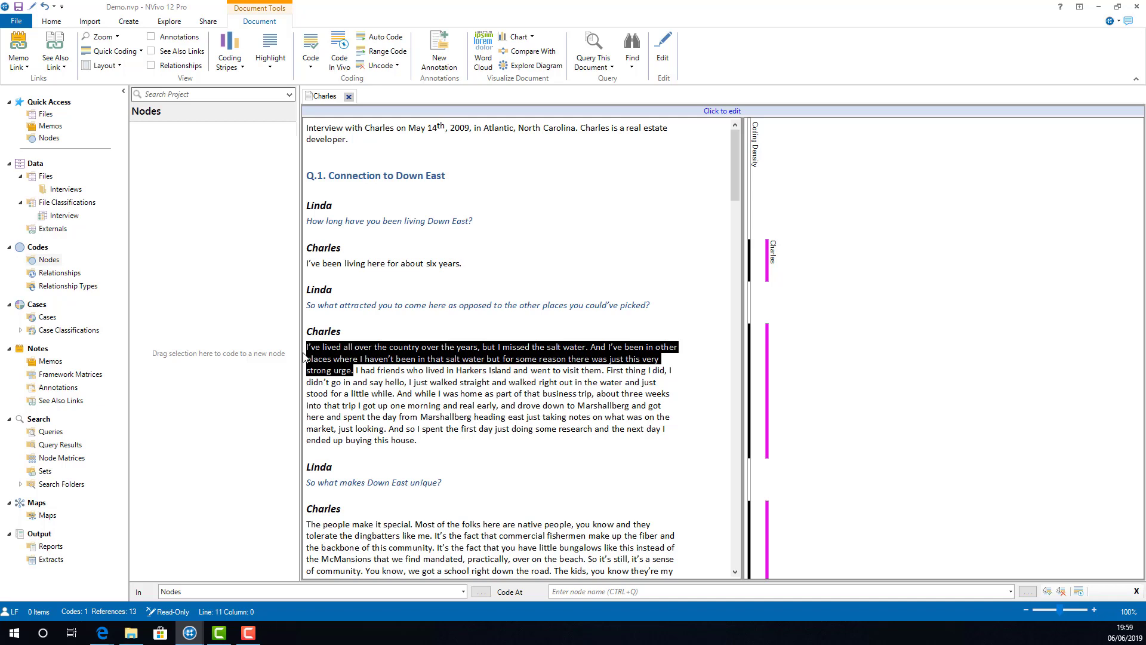
right_click(351, 355)
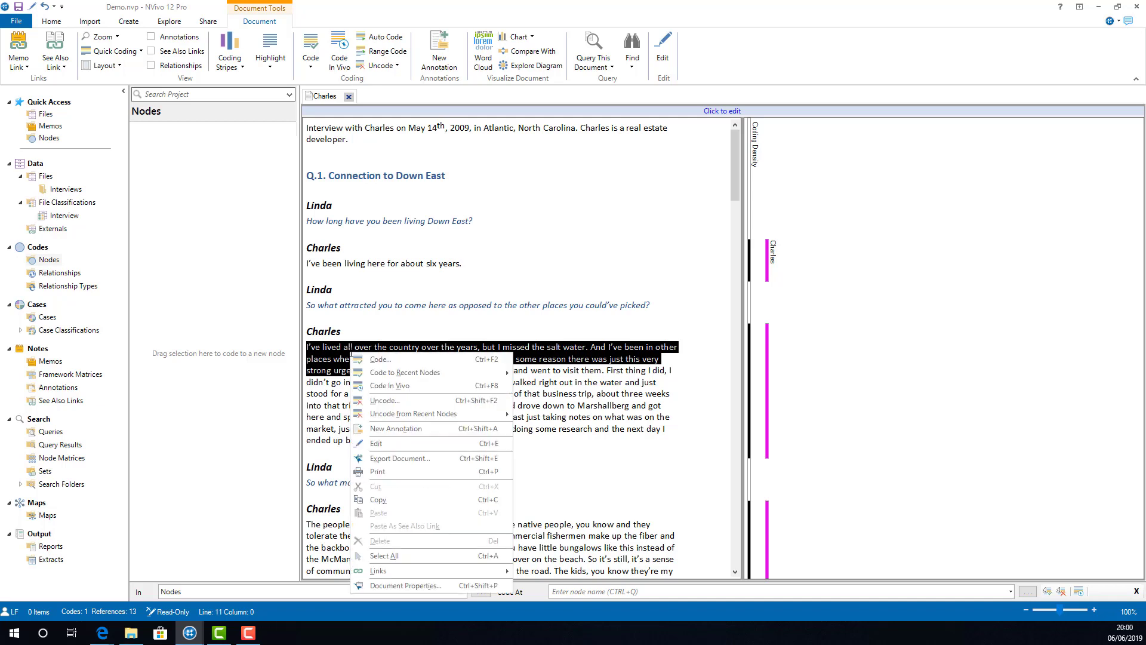
click(391, 359)
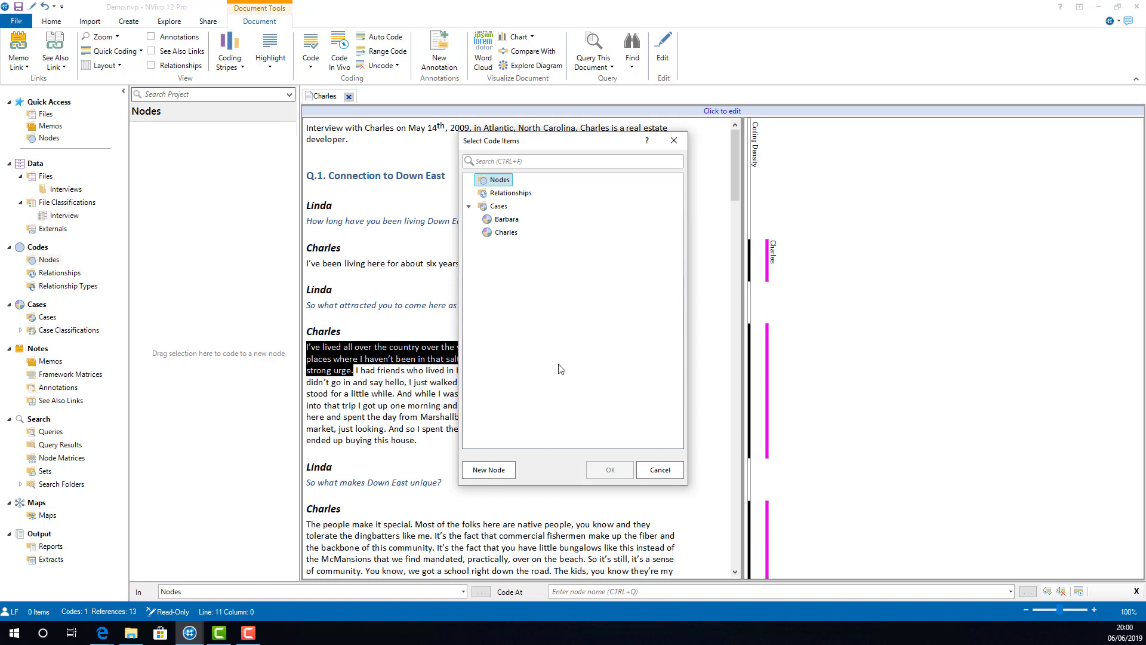
click(488, 470)
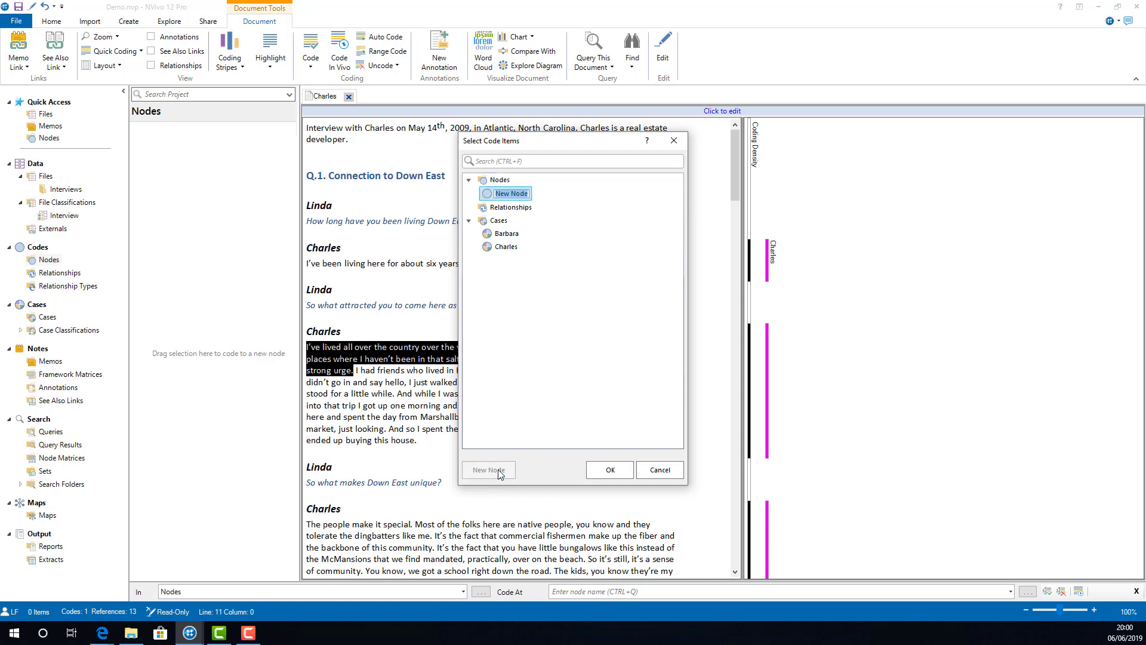
text(Local Identity)
click(615, 475)
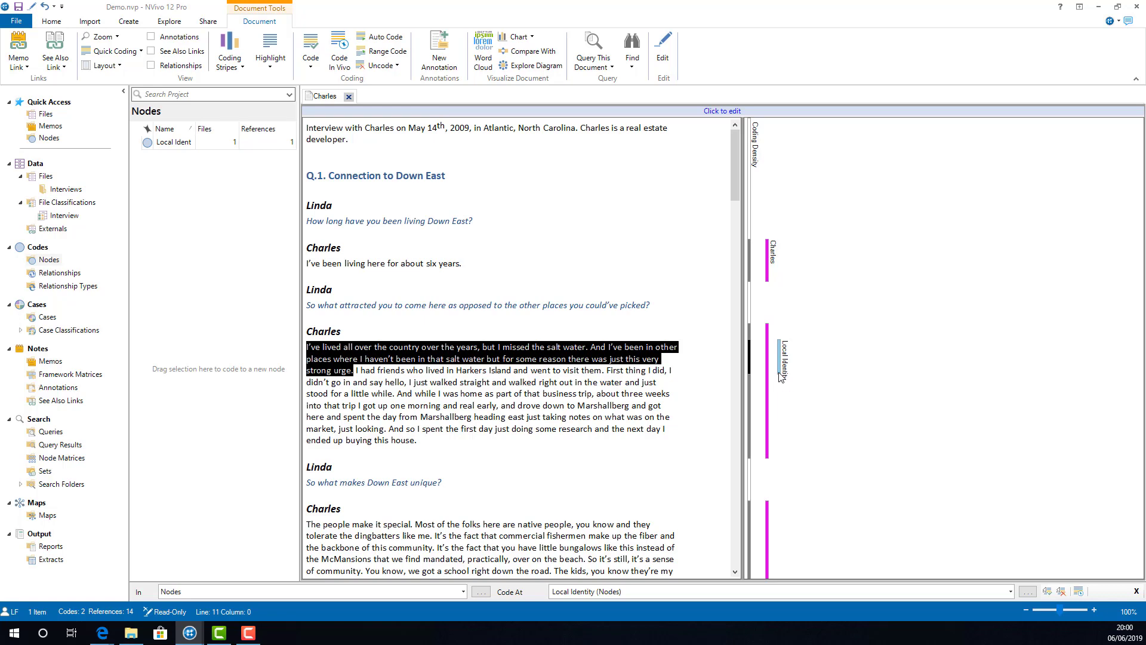
Step: Code the sentence about commercial fishermen being the fiber and backbone of the community to a new node named Fishing
scroll(781, 377, down, 1)
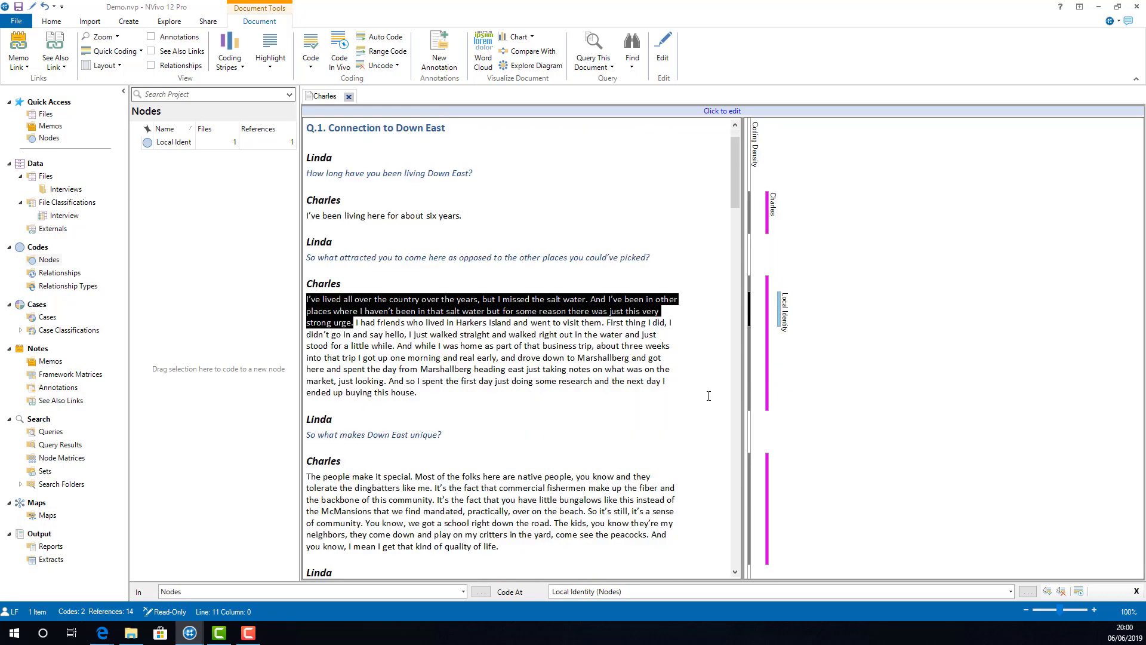
click(708, 396)
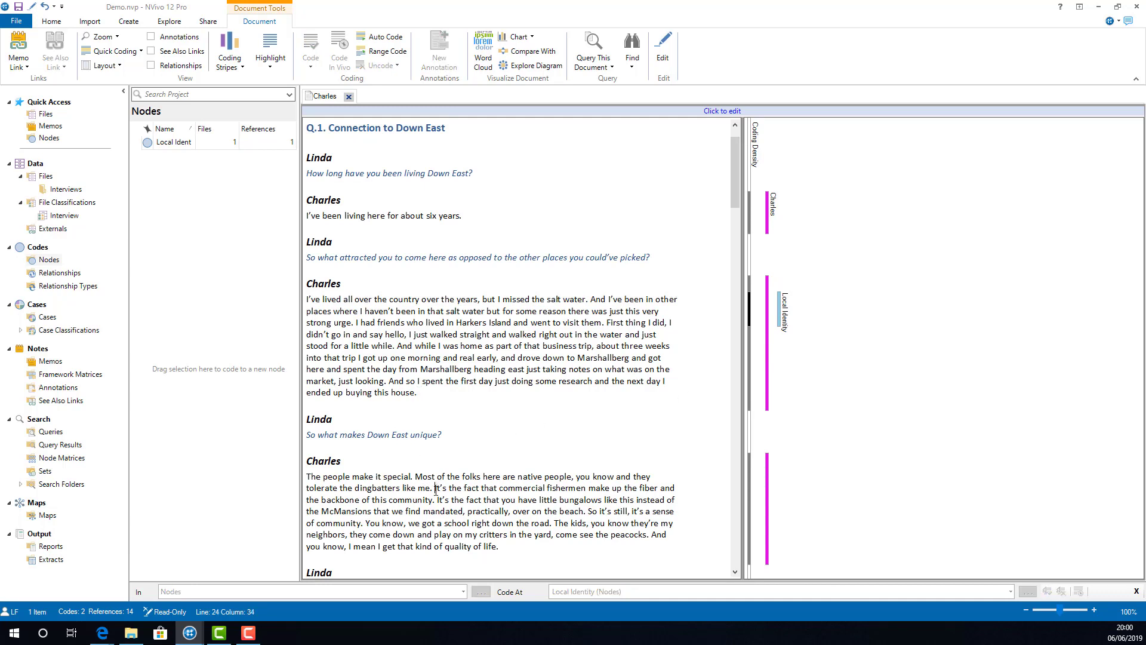
drag(435, 488, 437, 501)
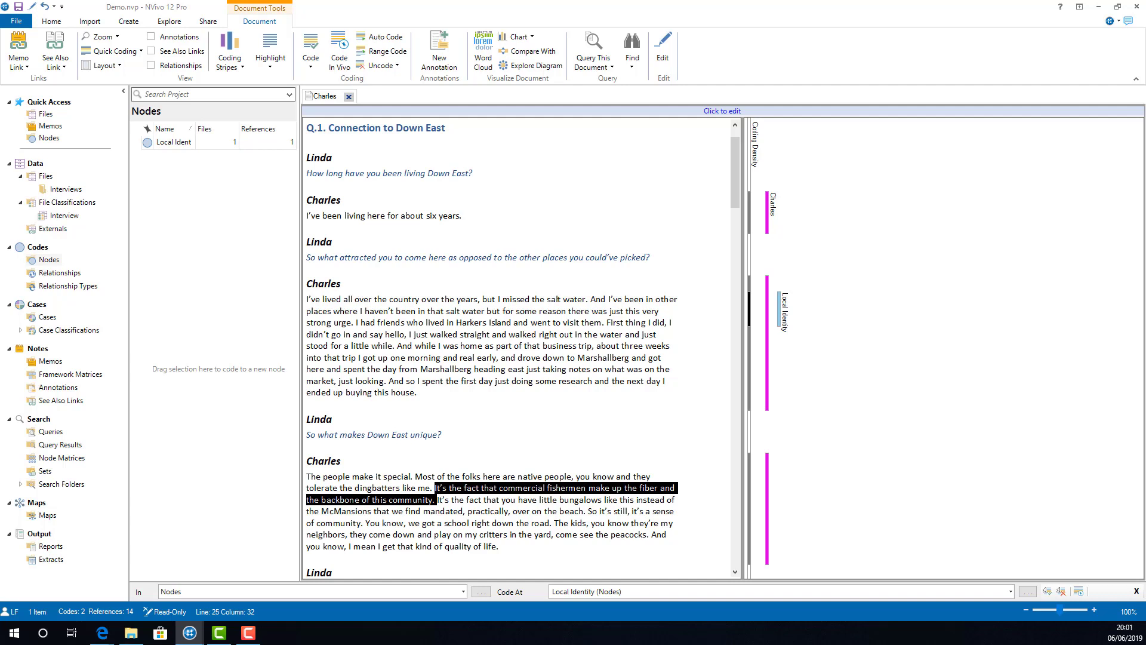
drag(444, 488, 223, 481)
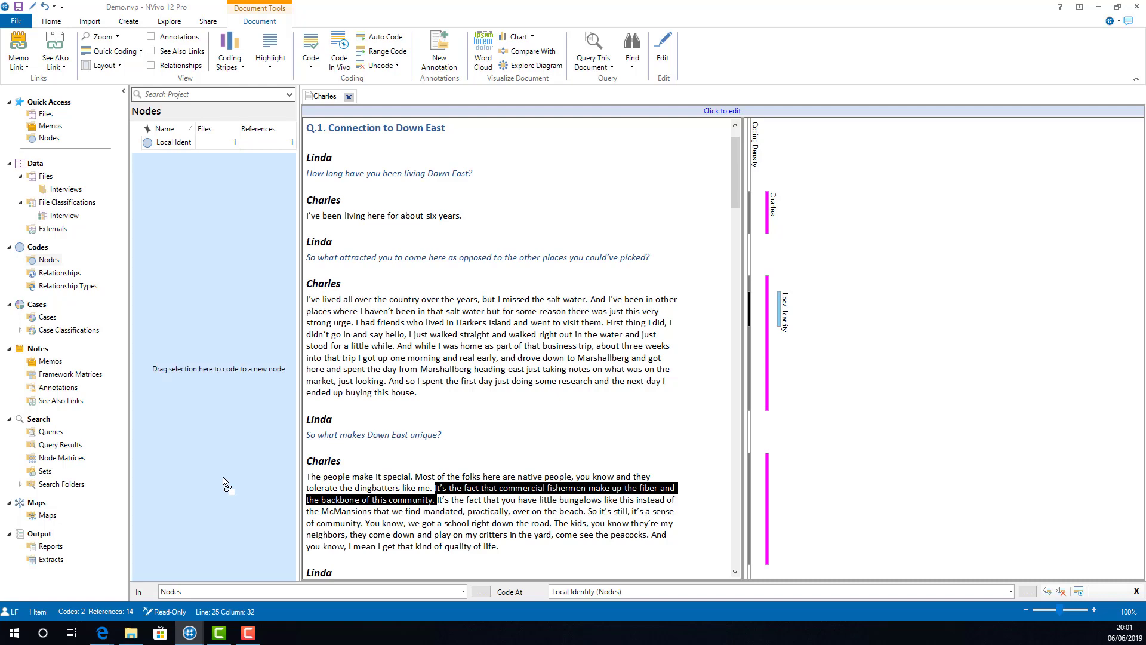
drag(224, 482, 224, 482)
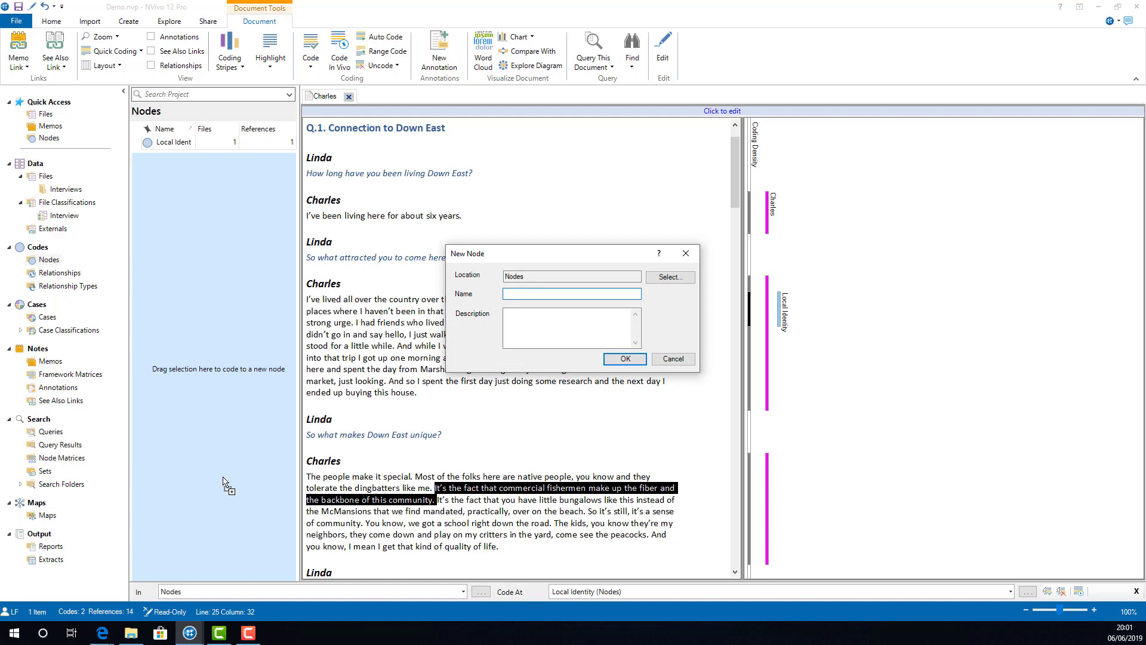
text(Fishing)
click(626, 359)
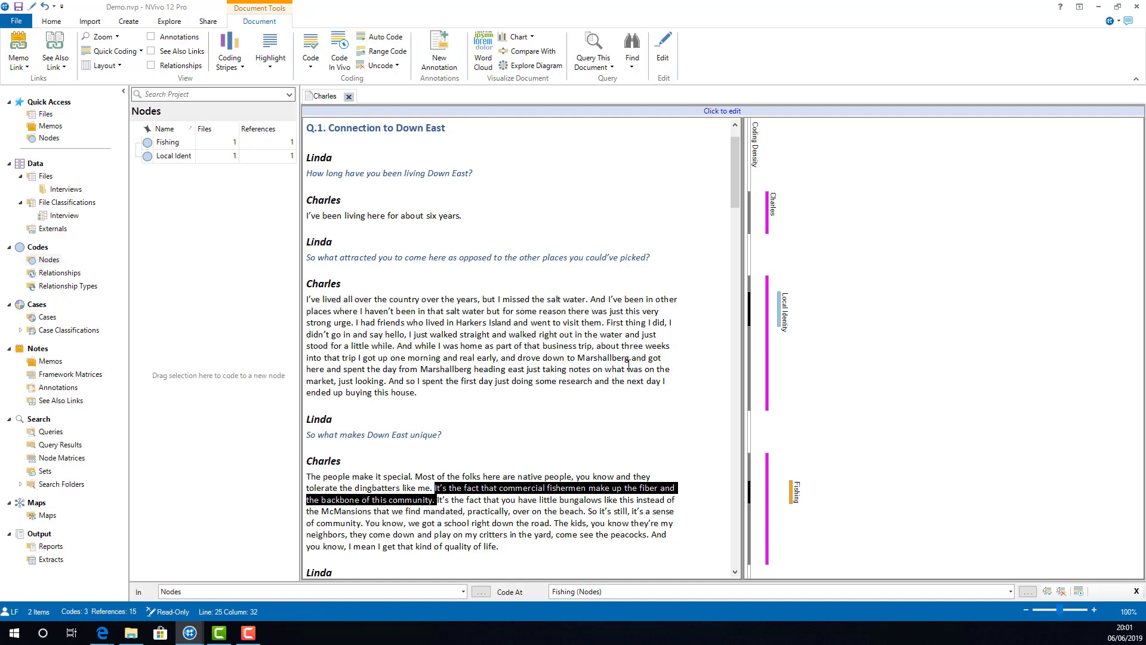
Step: Create a node named Economy and code the selected commercial fishermen sentence to it as well
right_click(225, 328)
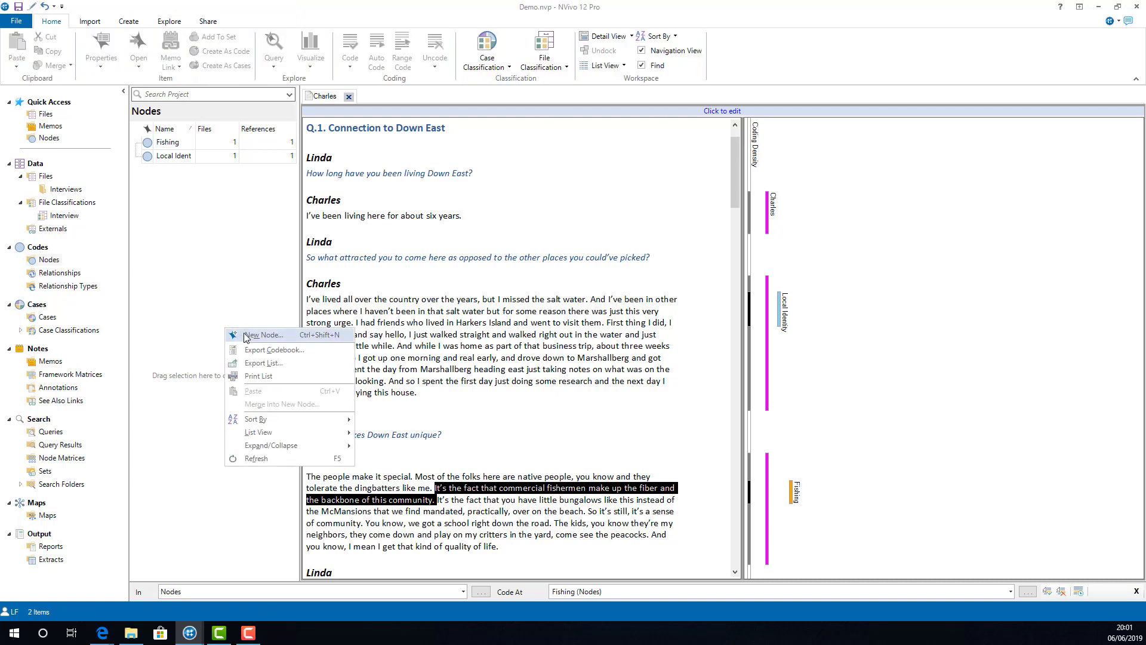
click(263, 335)
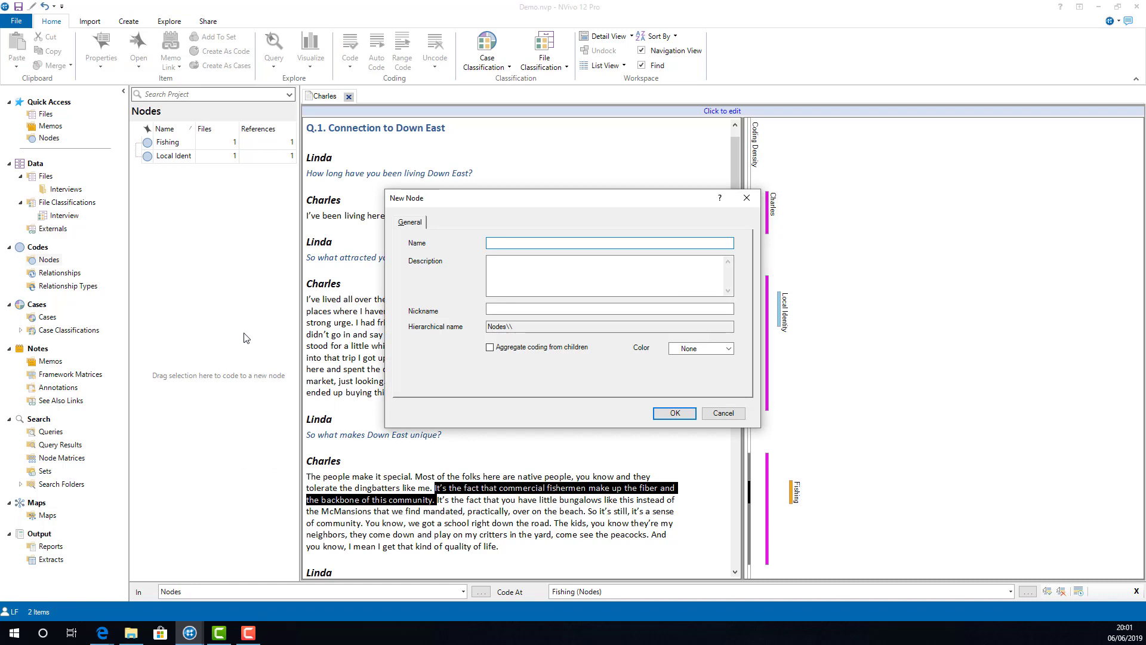
text(Econmy)
key(BackSpace)
key(BackSpace)
text(omy)
click(673, 414)
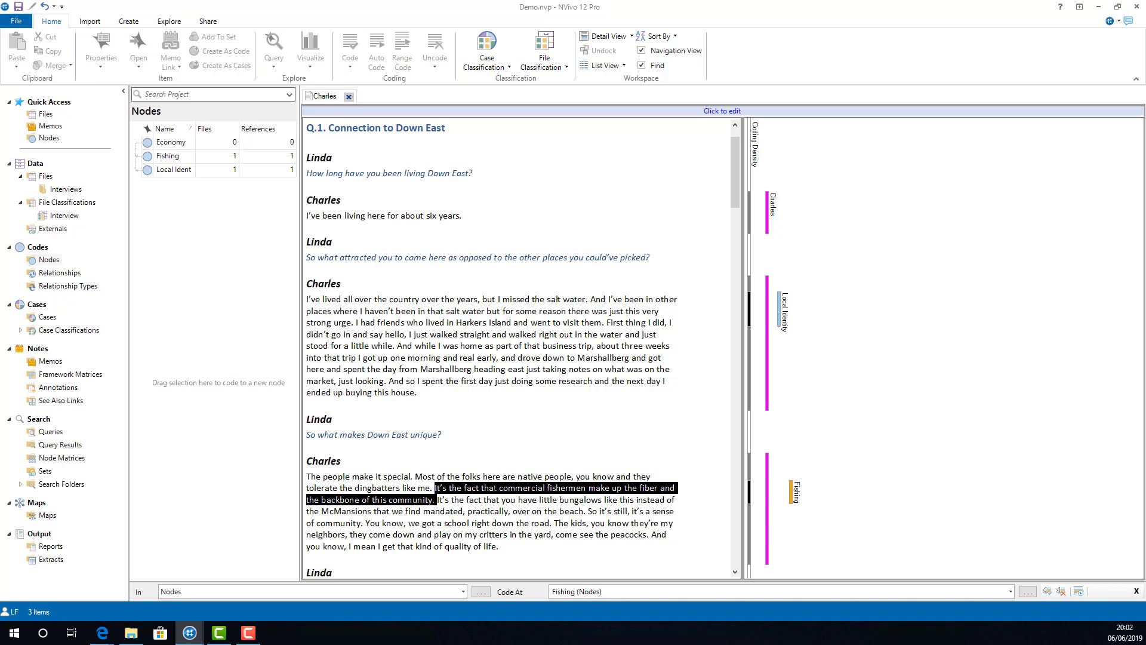
drag(495, 487, 224, 148)
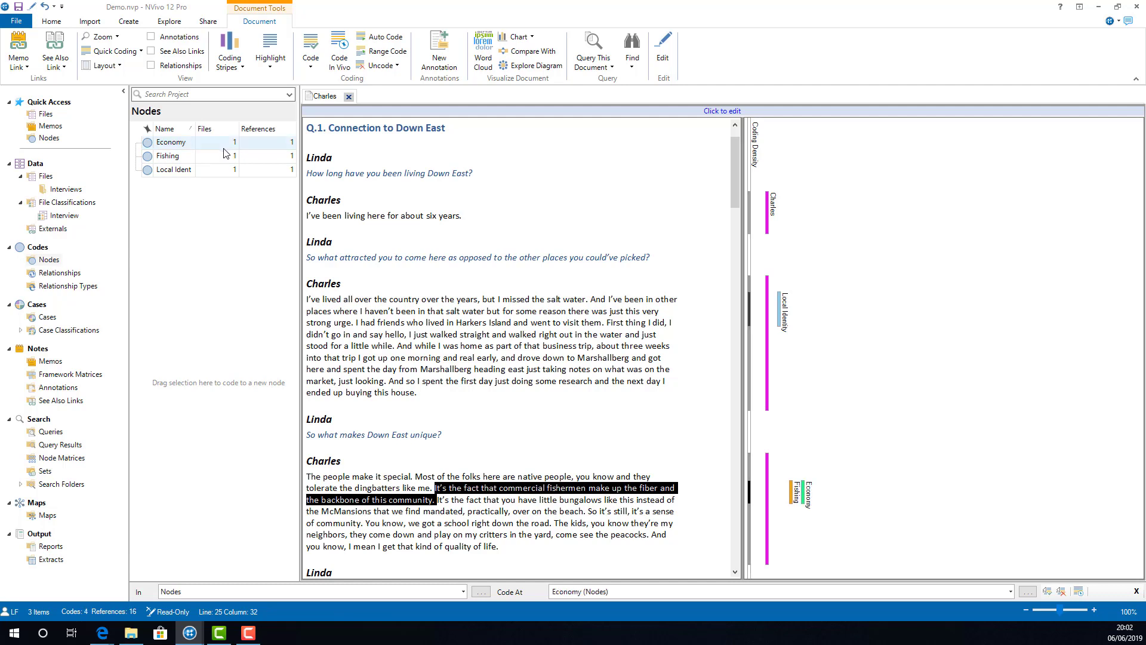
Step: Uncode the Local Identity passage and recode it to the same node, extended through "went to visit them"
right_click(780, 323)
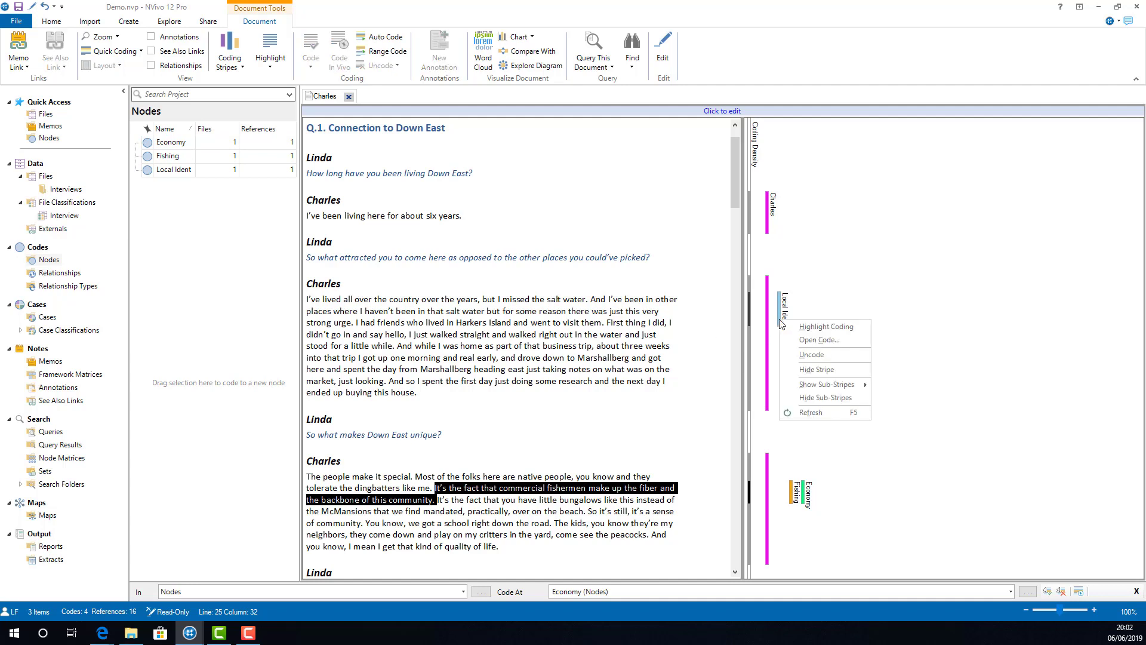
click(844, 355)
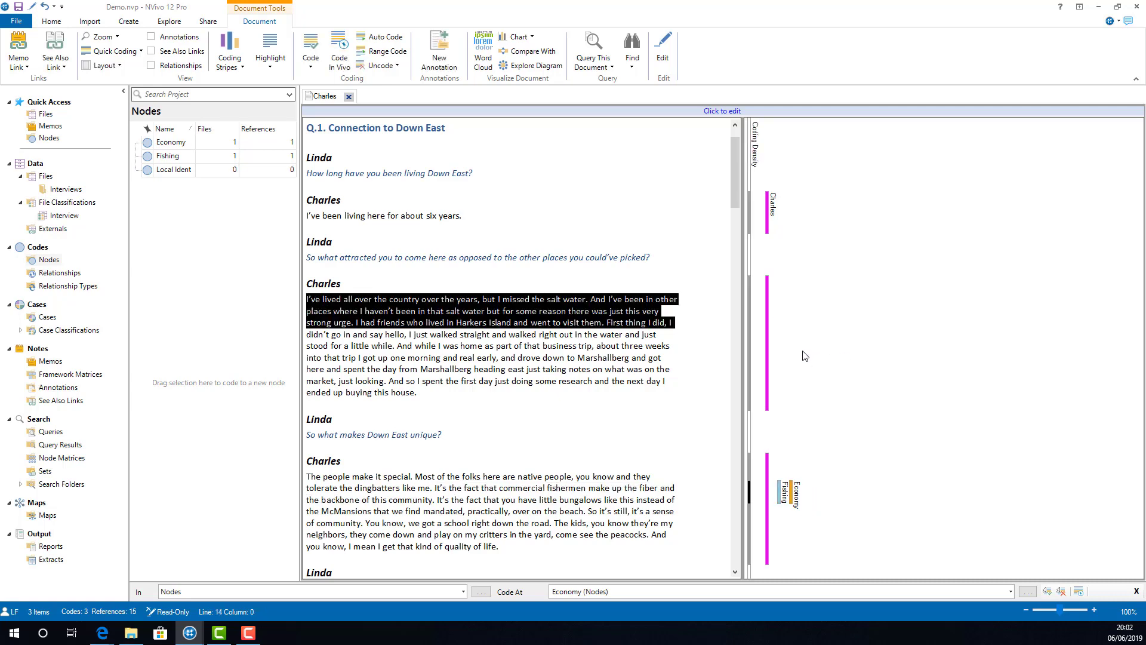
click(601, 327)
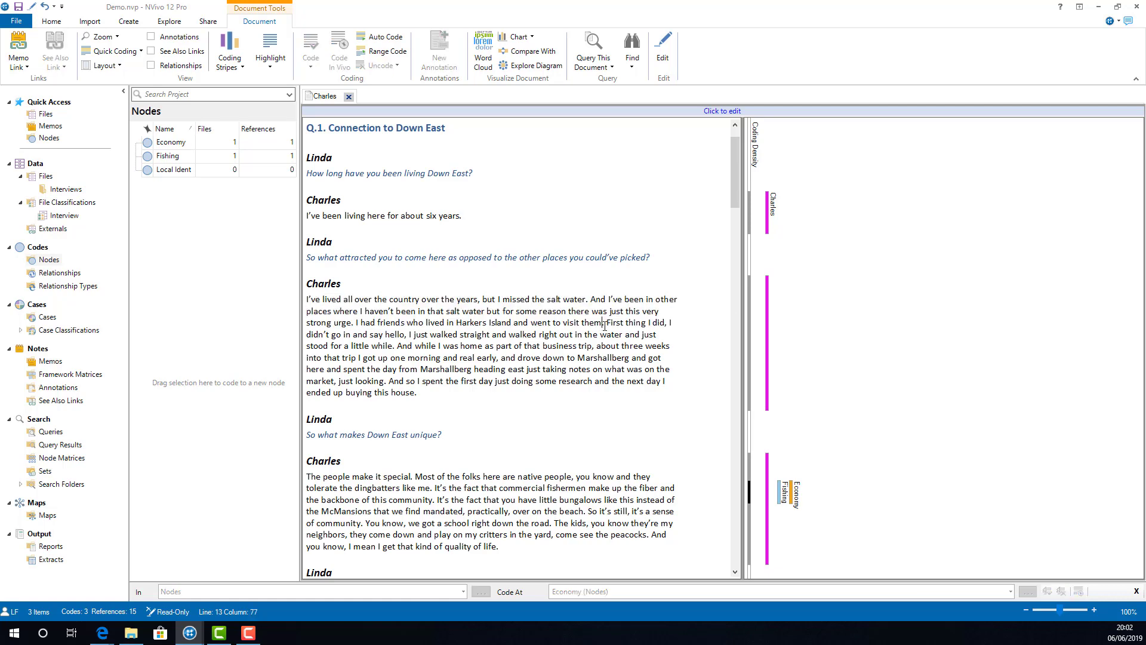
drag(605, 323, 307, 293)
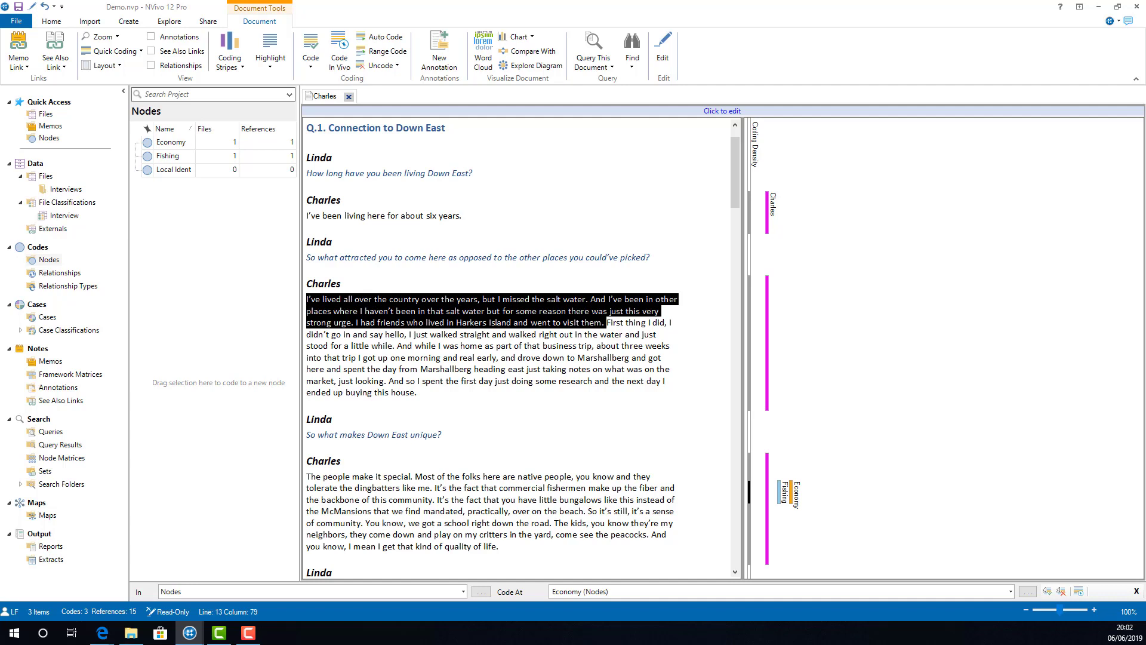
drag(383, 301, 197, 175)
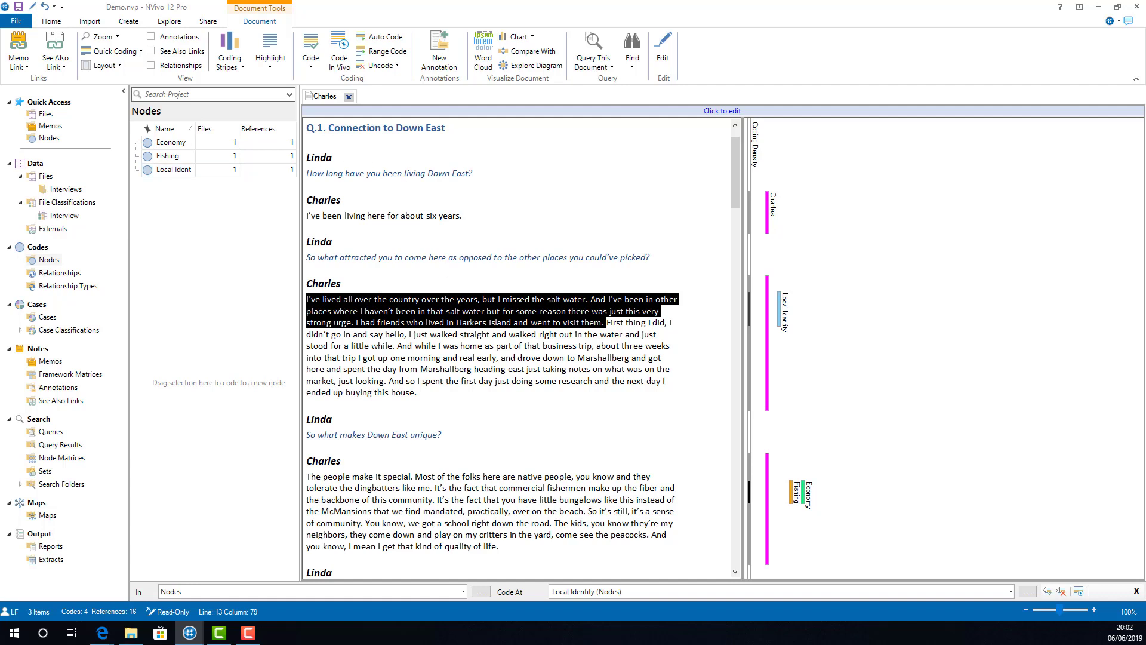
Step: Code the selected passage to the existing Local Identity node through the code selection dialog
right_click(450, 309)
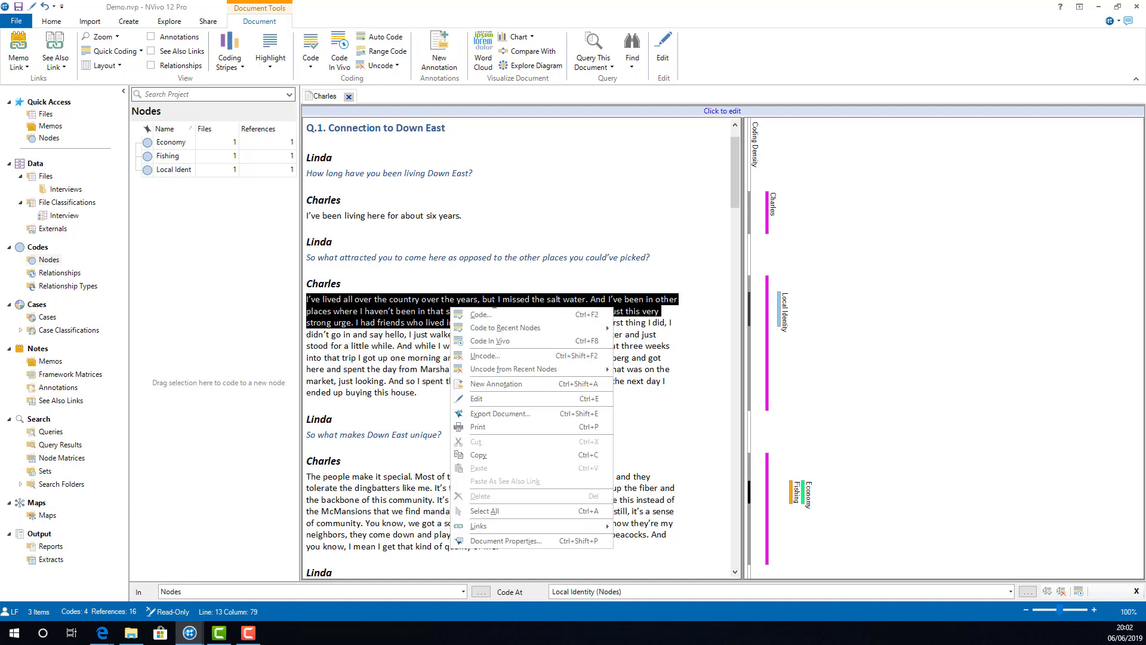
mouse_move(540, 328)
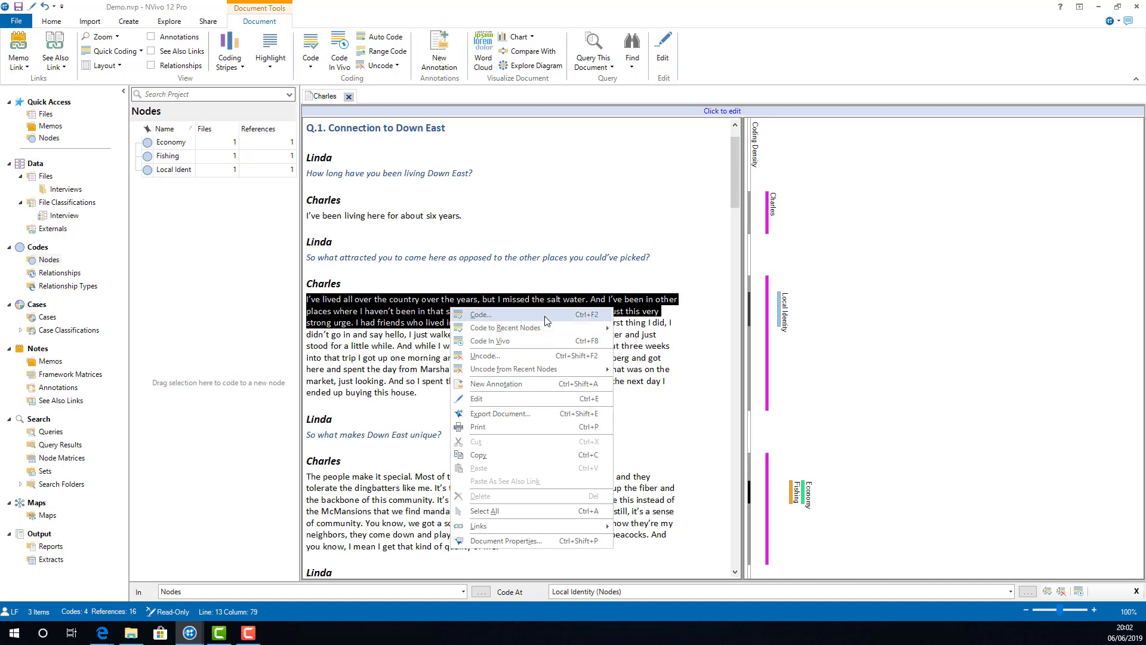
click(547, 321)
click(519, 221)
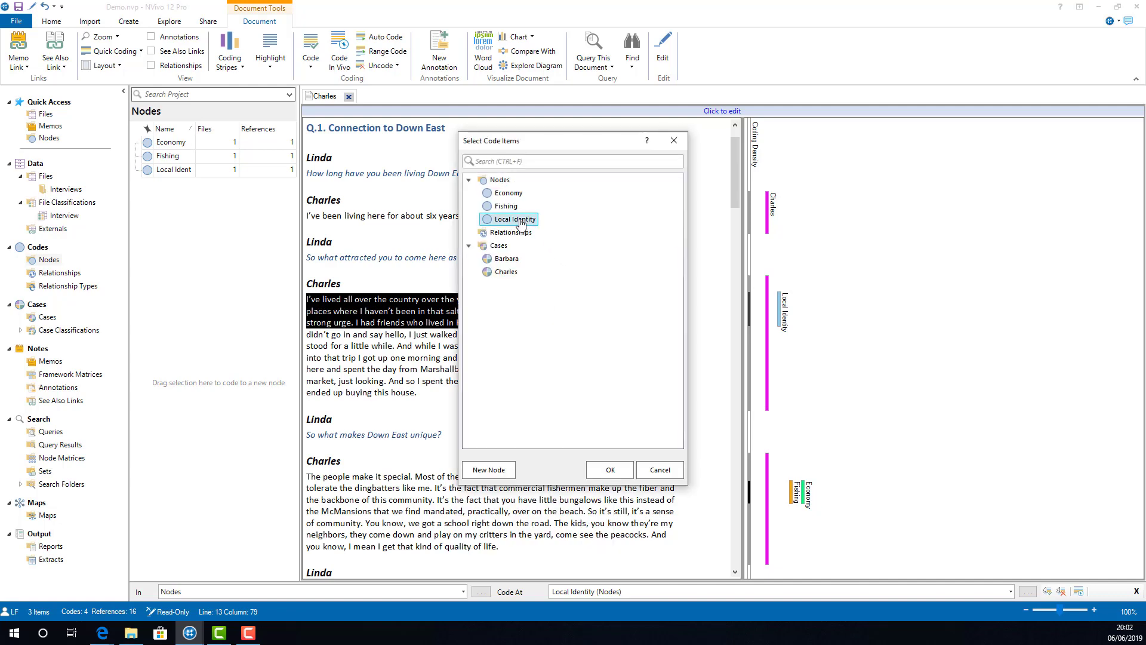
click(609, 469)
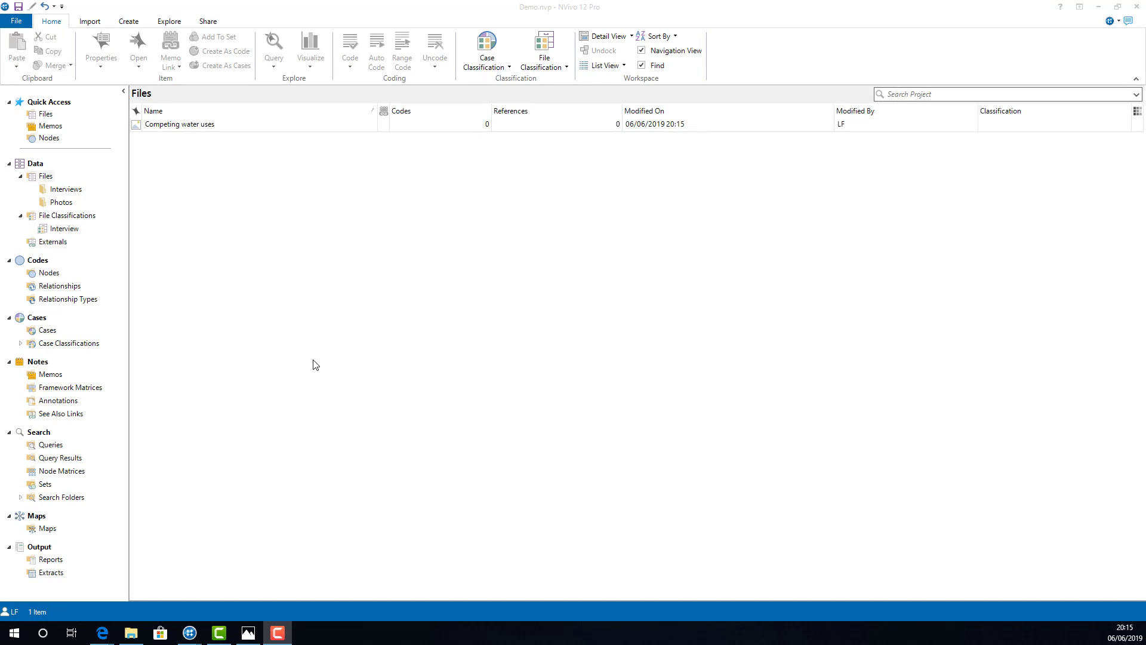
Step: Open the "Competing water uses" picture from the project files
double_click(215, 125)
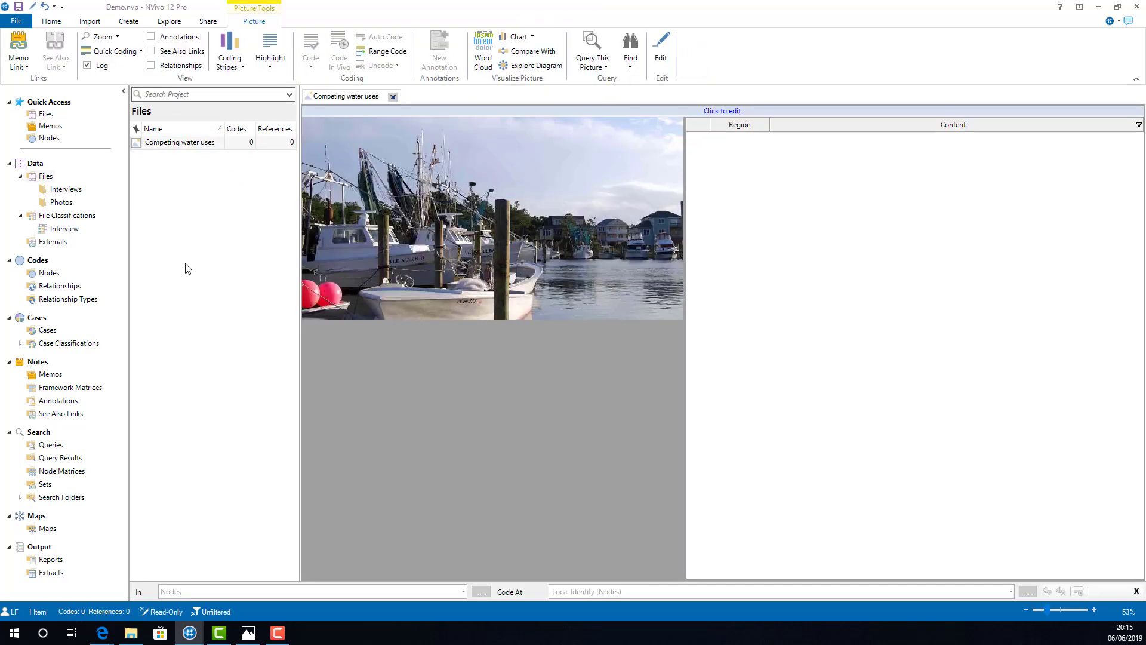
Step: Code a region of about 690 x 390 pixels around the fishing boats in the picture to the existing Fishing node
click(49, 273)
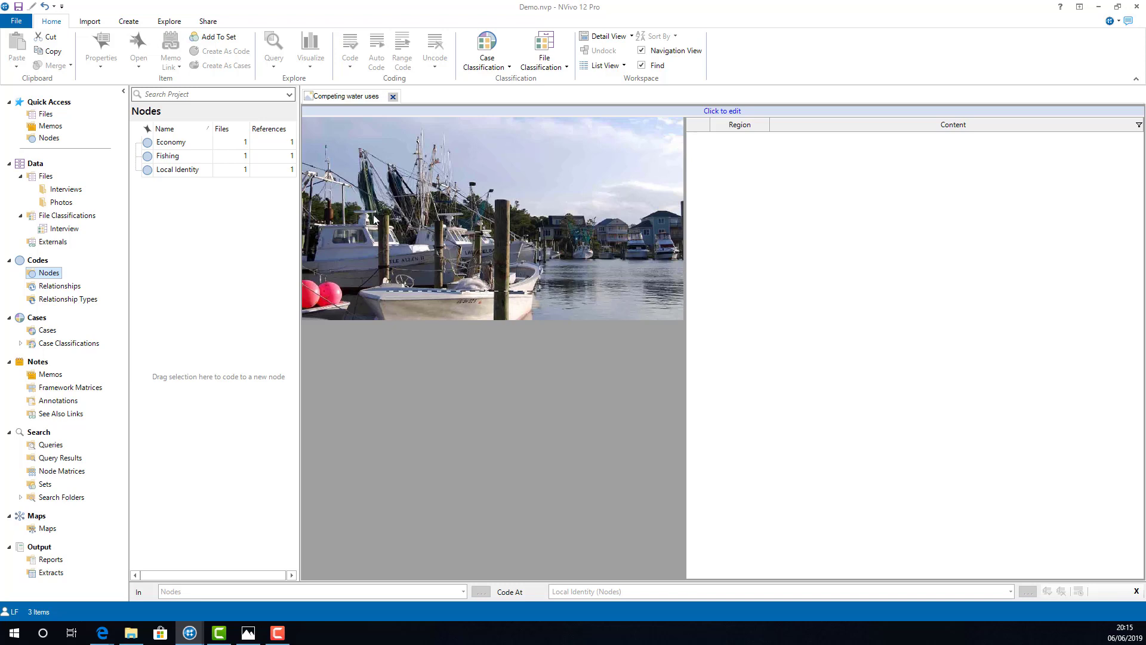
mouse_move(540, 291)
mouse_down()
mouse_move(369, 177)
mouse_move(323, 174)
mouse_up()
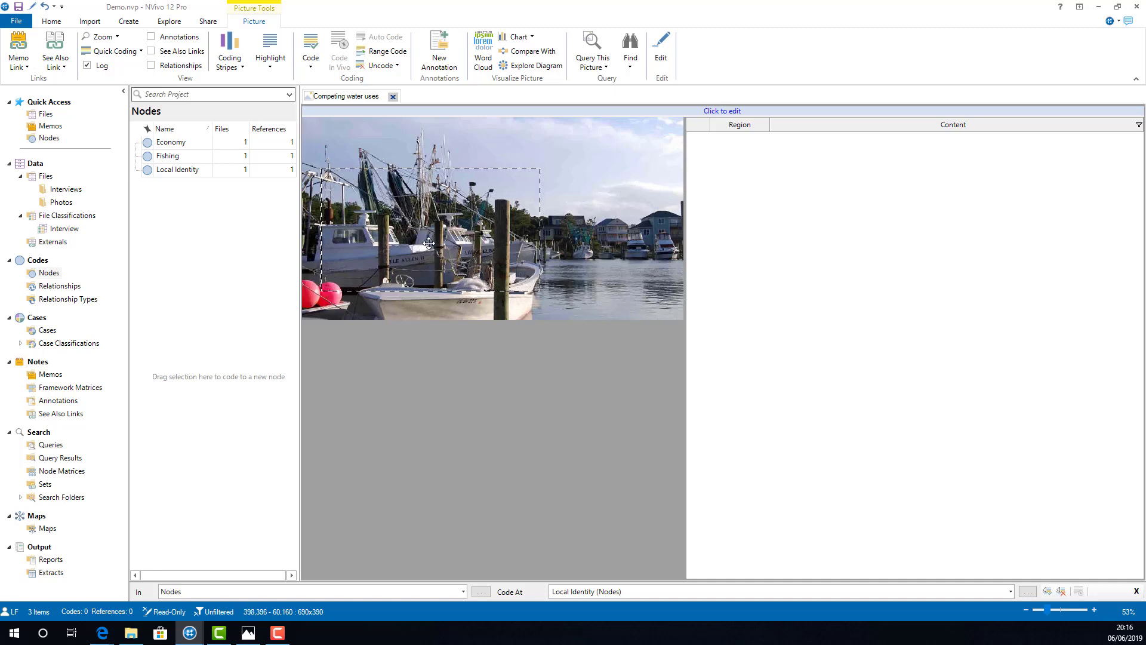
right_click(413, 217)
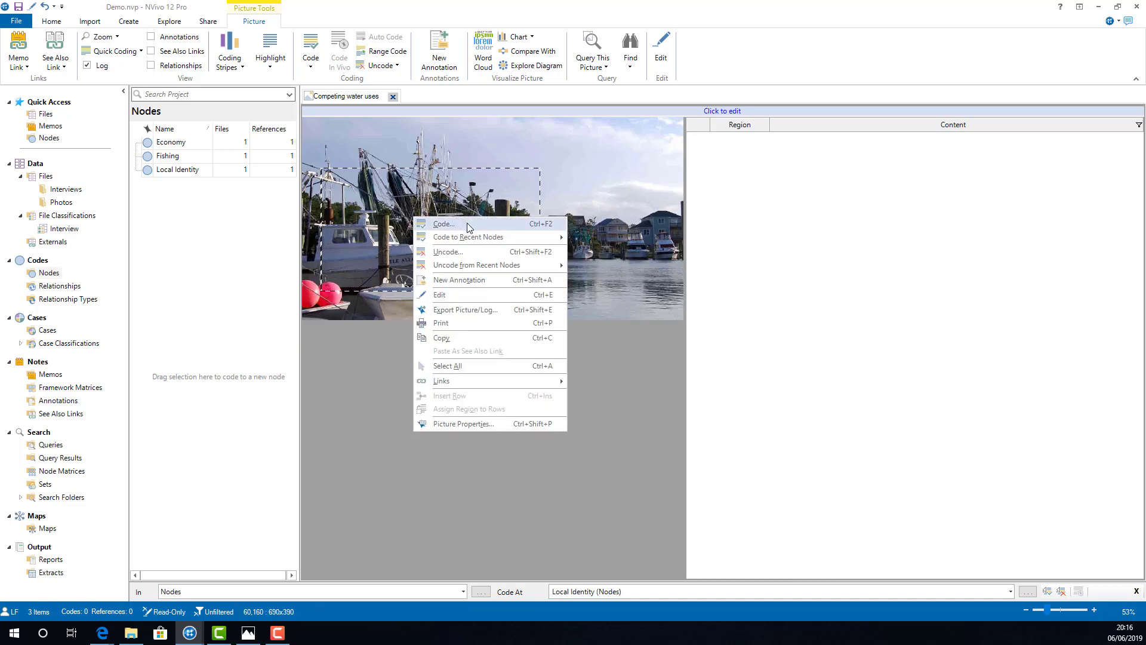
click(443, 223)
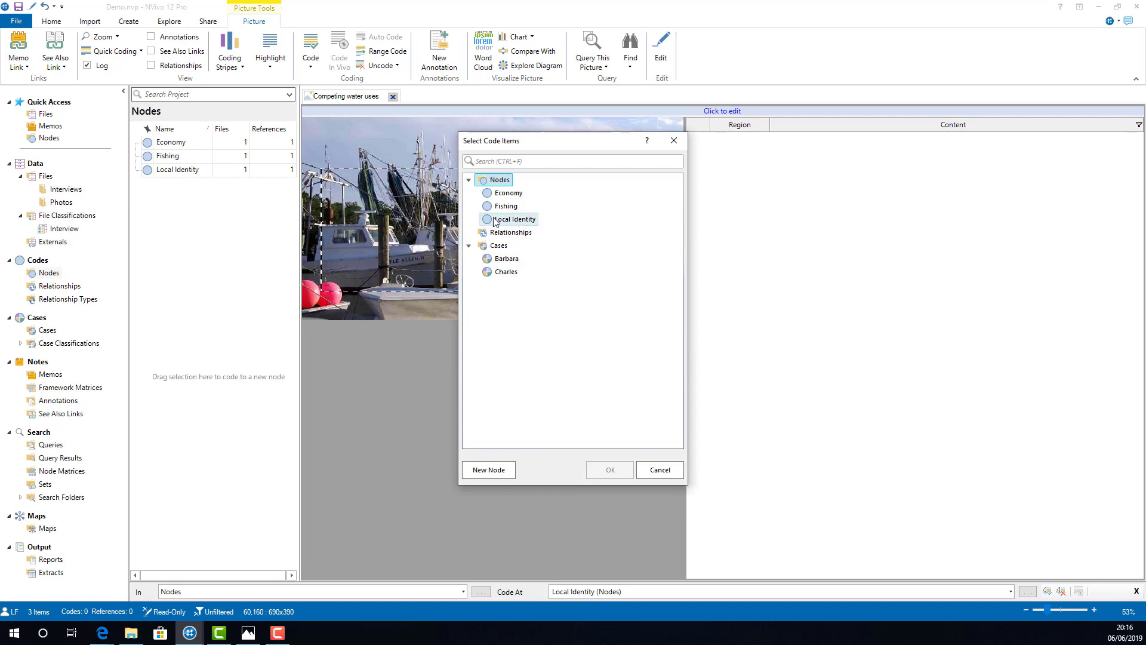
click(511, 209)
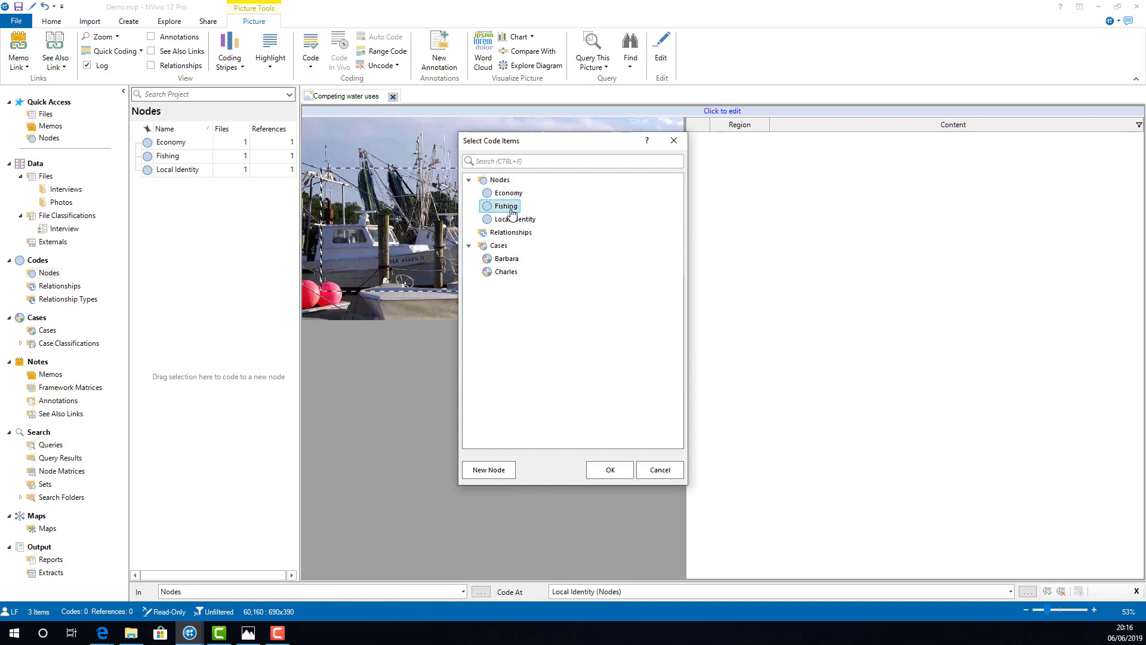
click(613, 466)
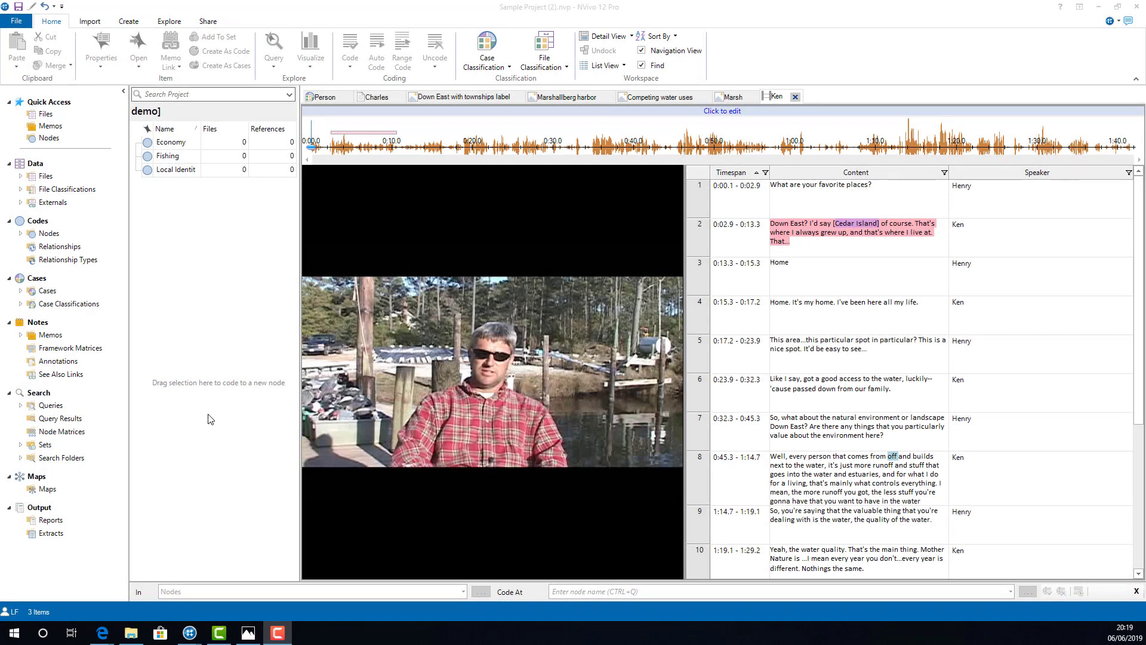
Step: Select the video waveform from about 0:04 to 0:16 and view the nodes available for coding it, without assigning one
drag(345, 148, 438, 154)
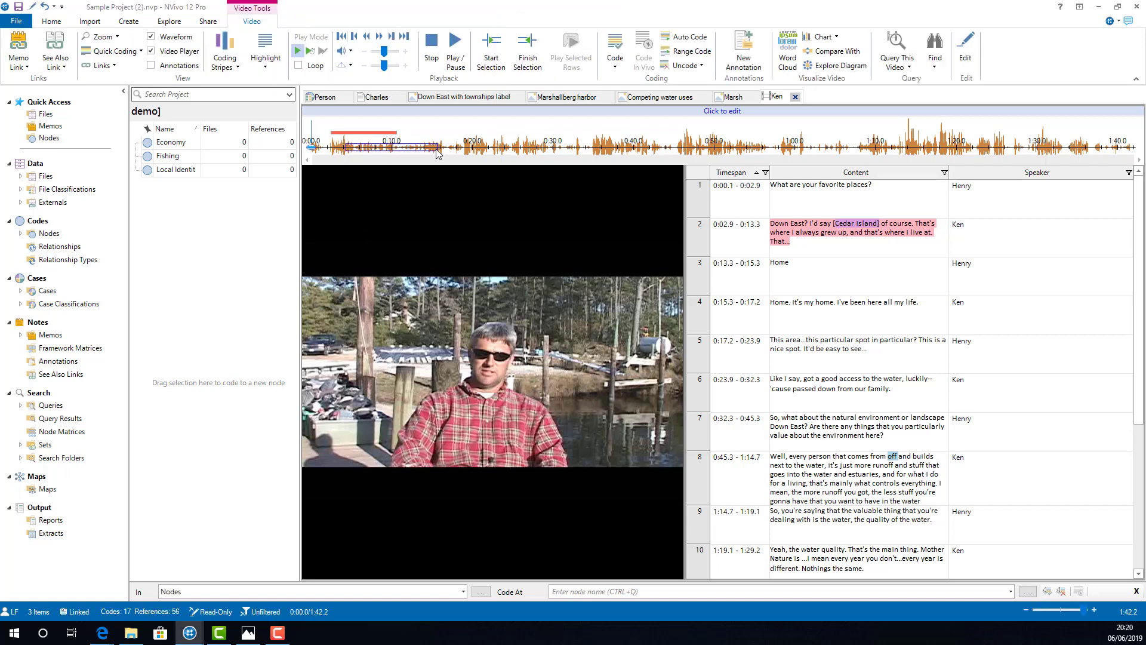
right_click(420, 151)
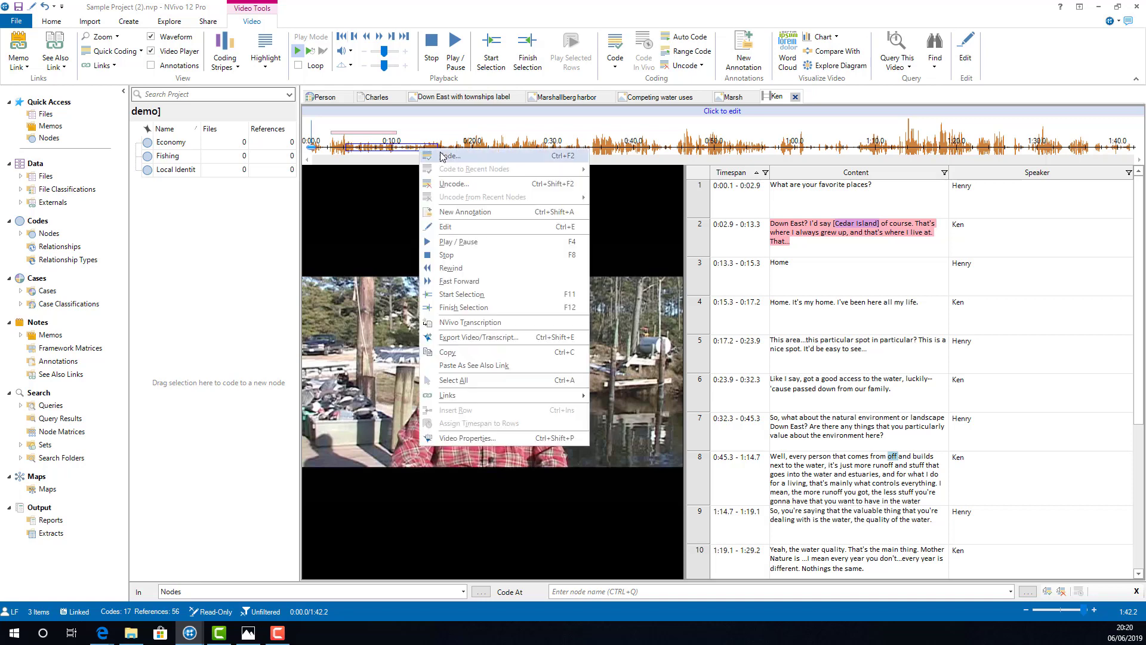
click(445, 156)
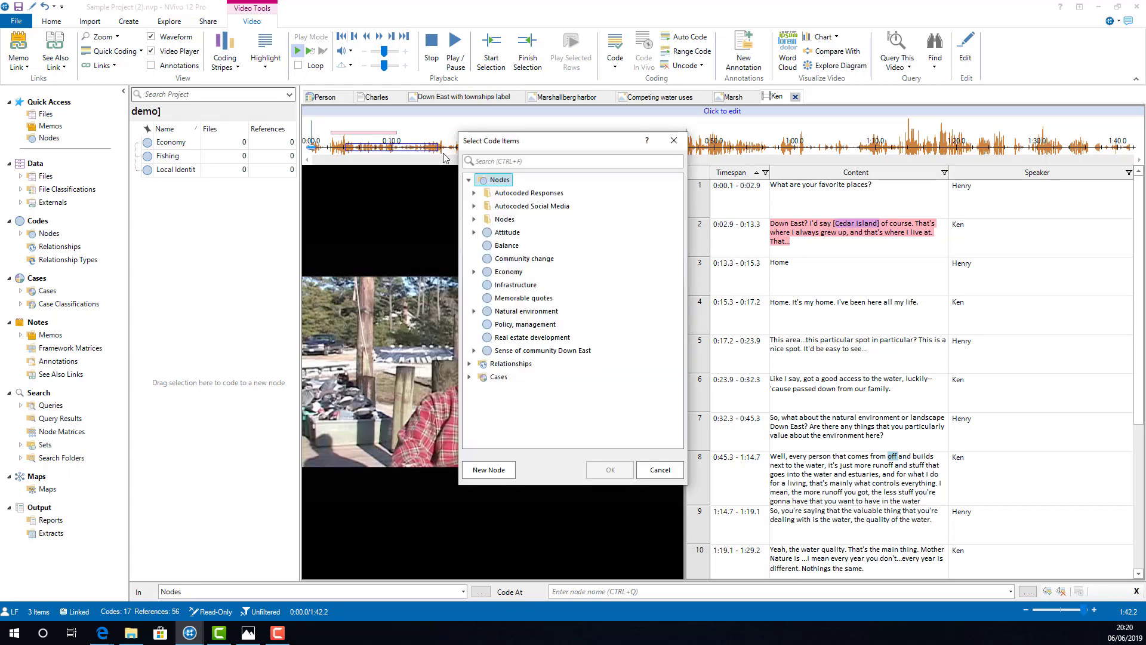
click(674, 140)
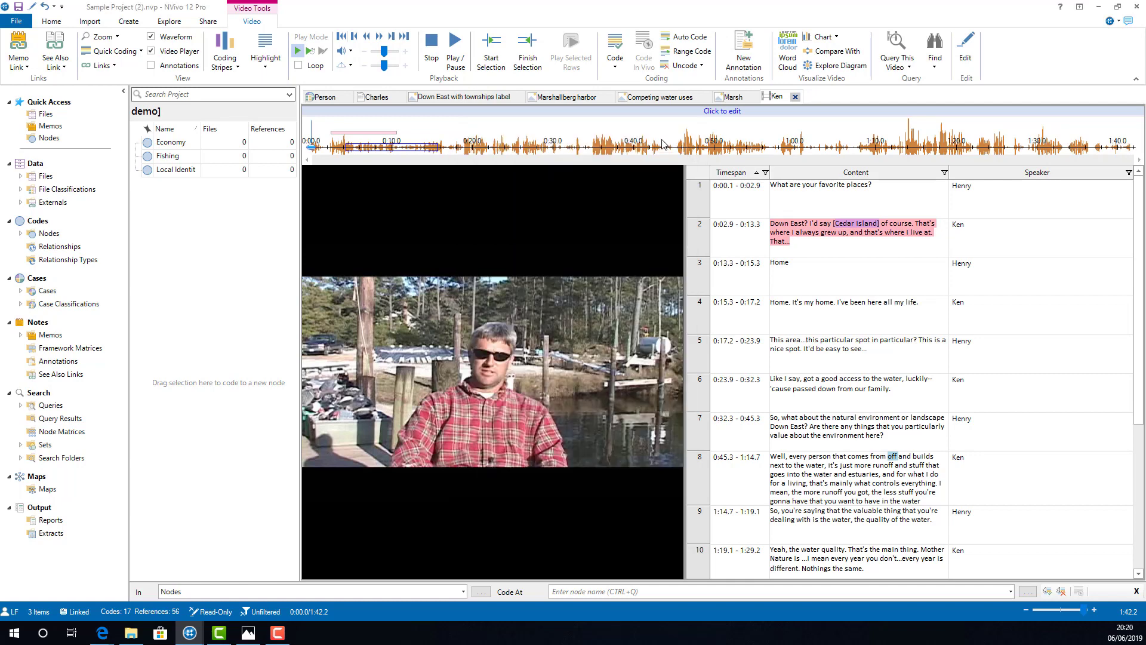